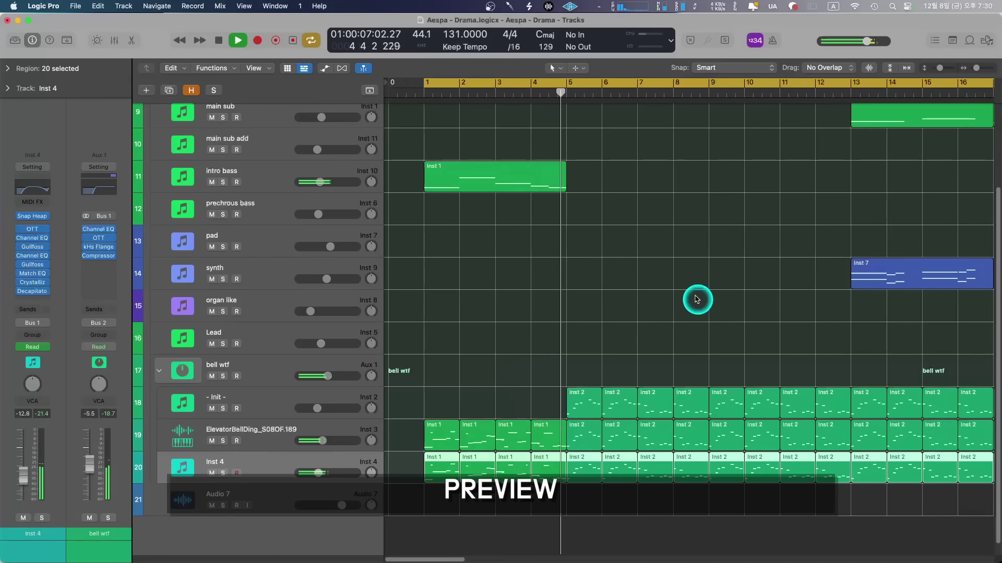
- Go up through the tracks from Inst 4 to main sub during playback, examining each track's regions and channel strip
key("Up")
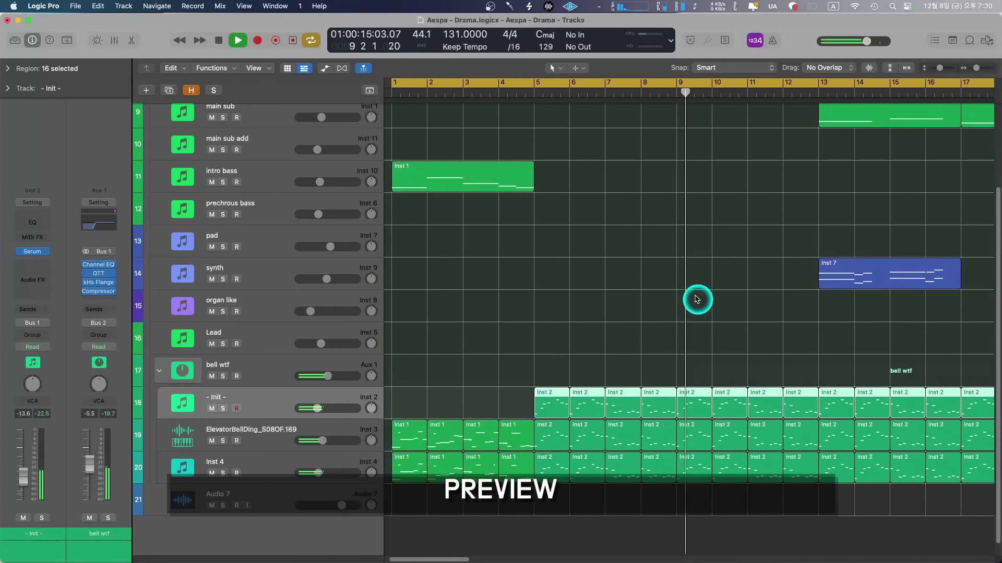
key("Up")
key("Up")
key("Up")
key("Up")
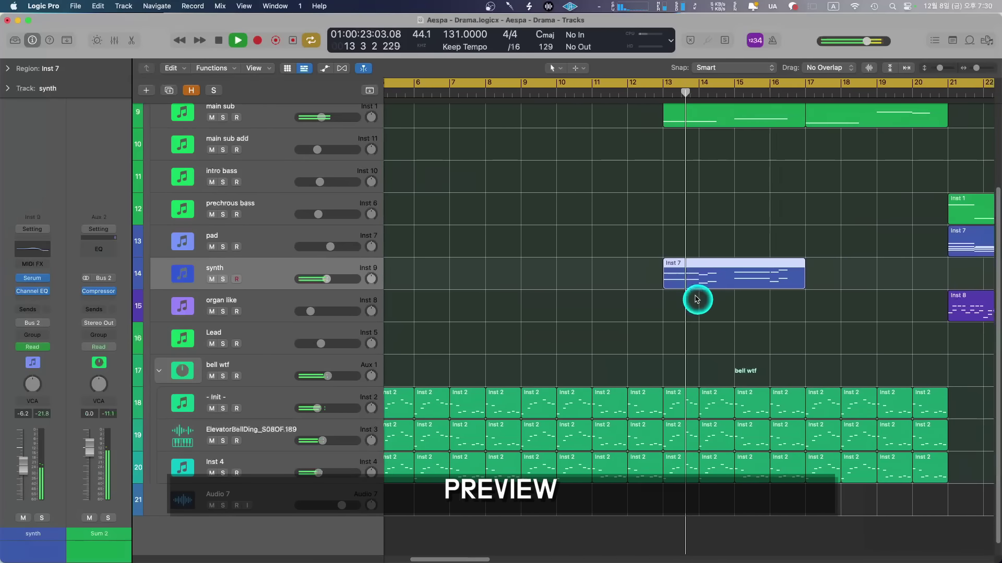
key("Up")
key("Up")
key("Up")
key("Up")
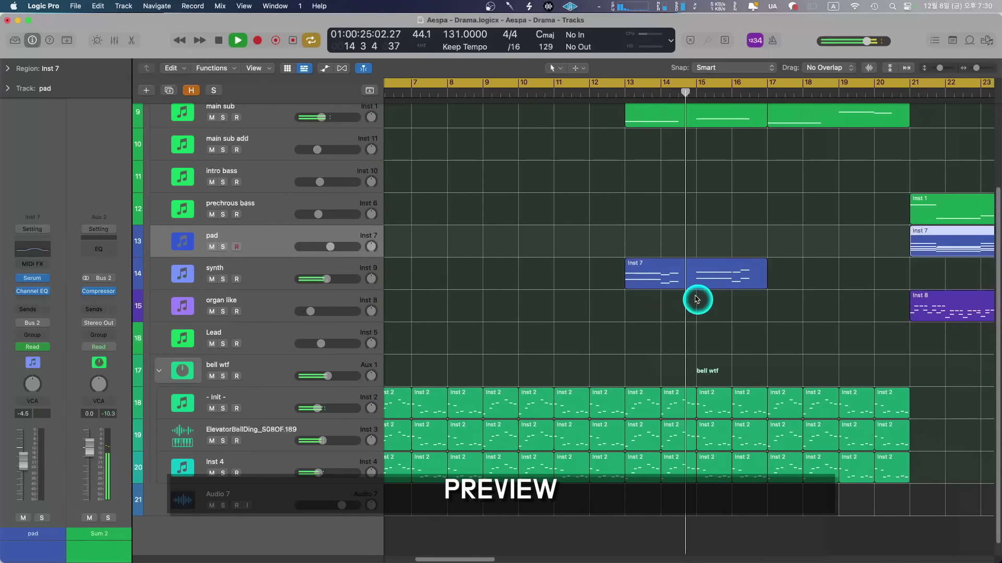
key("Up")
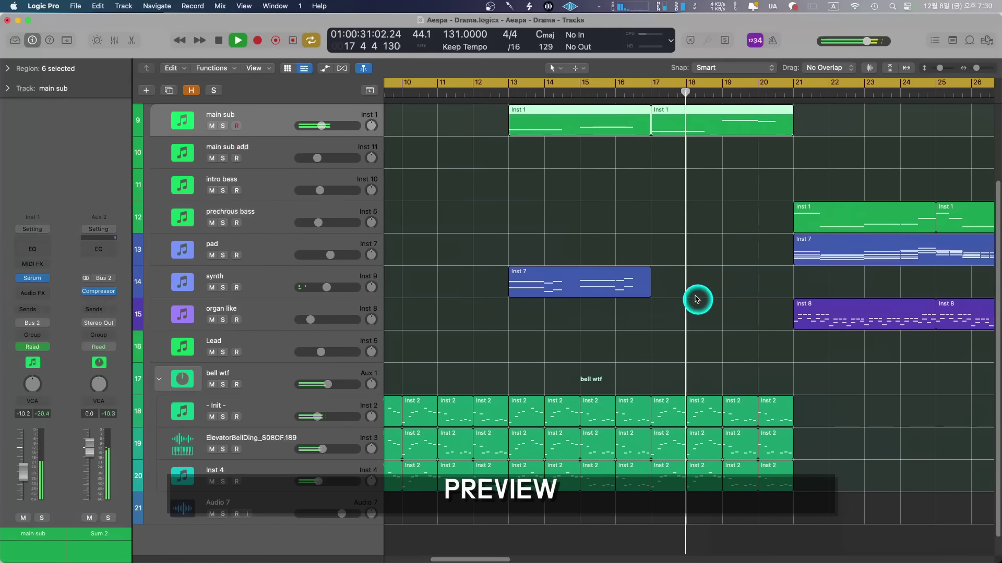
- Go down from main sub through prechrous bass, pad and organ like to the Lead track as their sections play
key("Down")
key("Down")
key("Down")
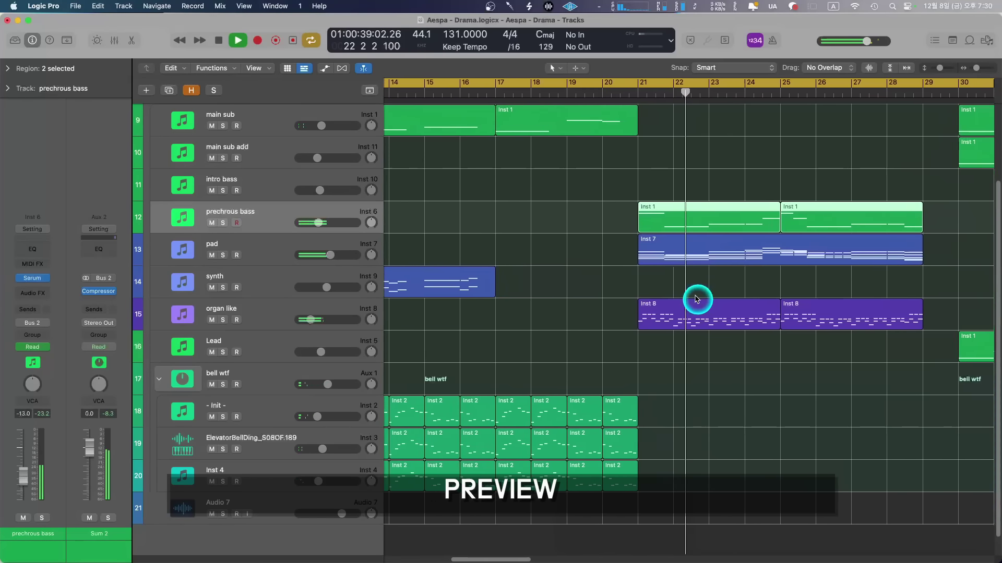
key("Down")
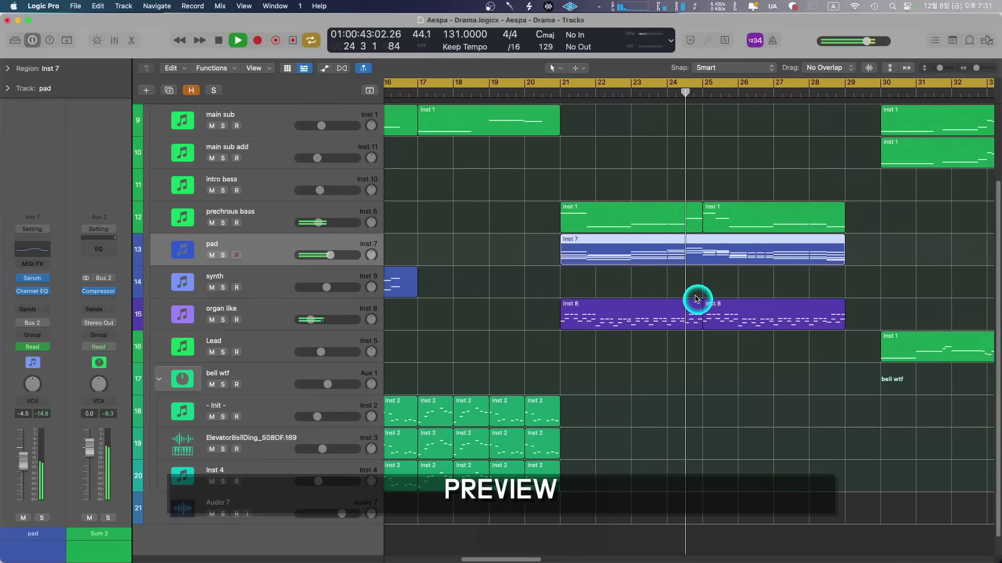
key("Down")
key("Down")
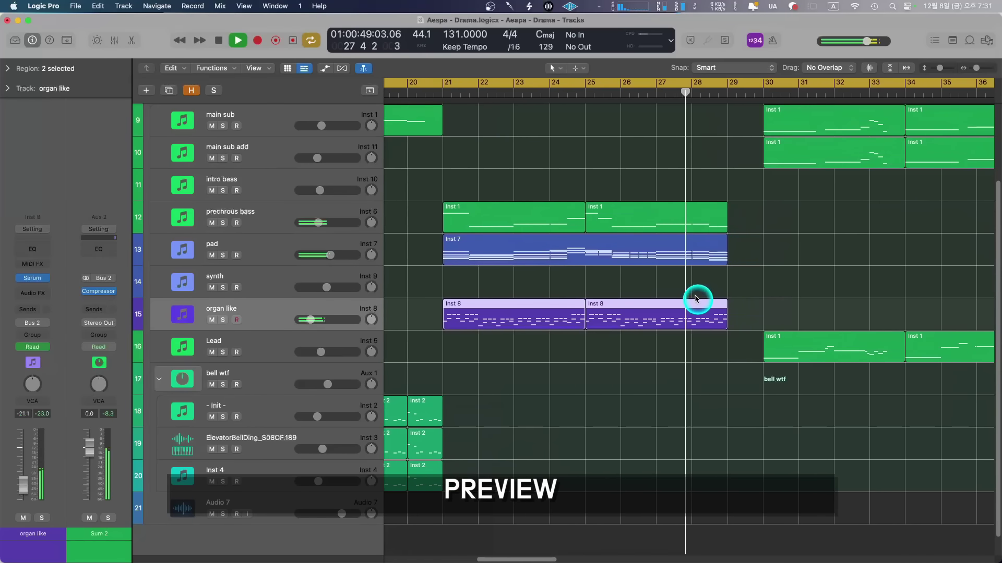
key("Down")
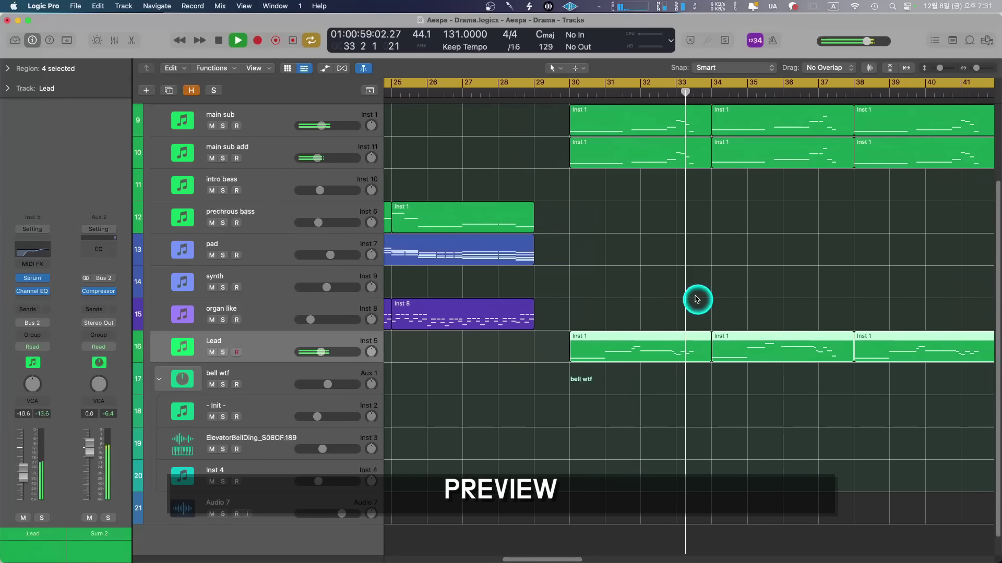
- Select the main sub add track during the final section and examine its regions and channel strip
key("Up")
key("Up")
key("Up")
key("Up")
key("Up")
key("Up")
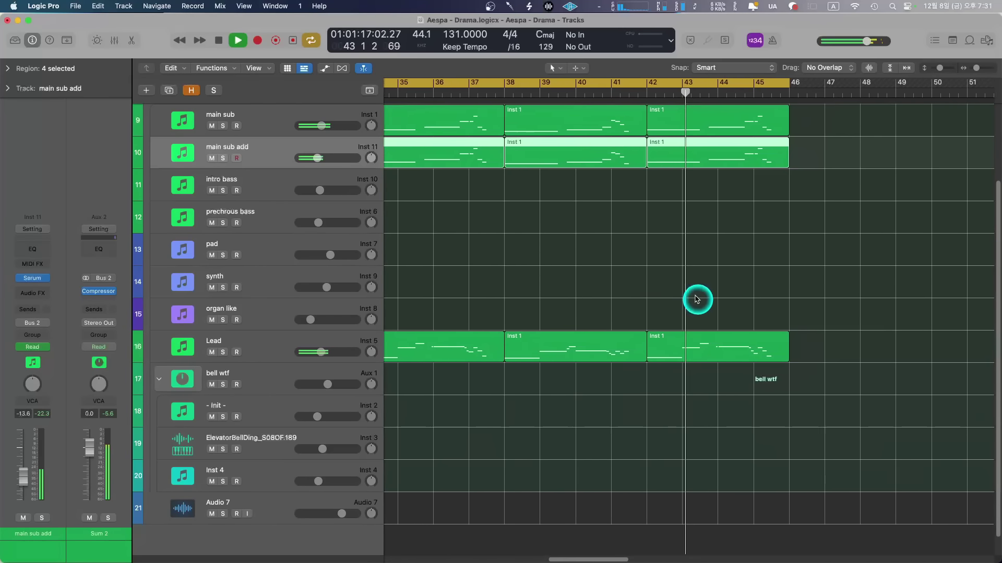
key("c")
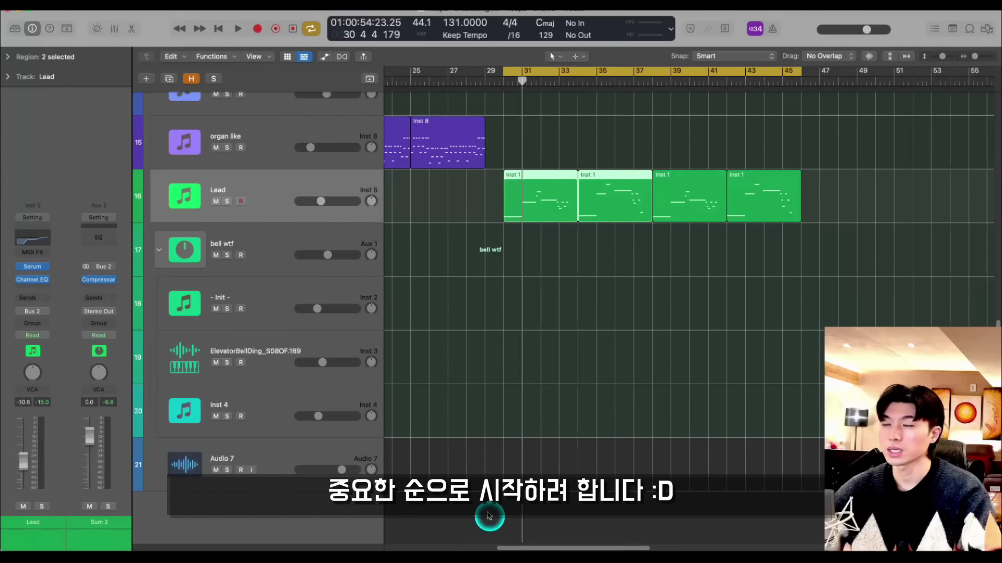
- Show the notes of the first two Lead regions together in the Piano Roll
double_click(543, 198)
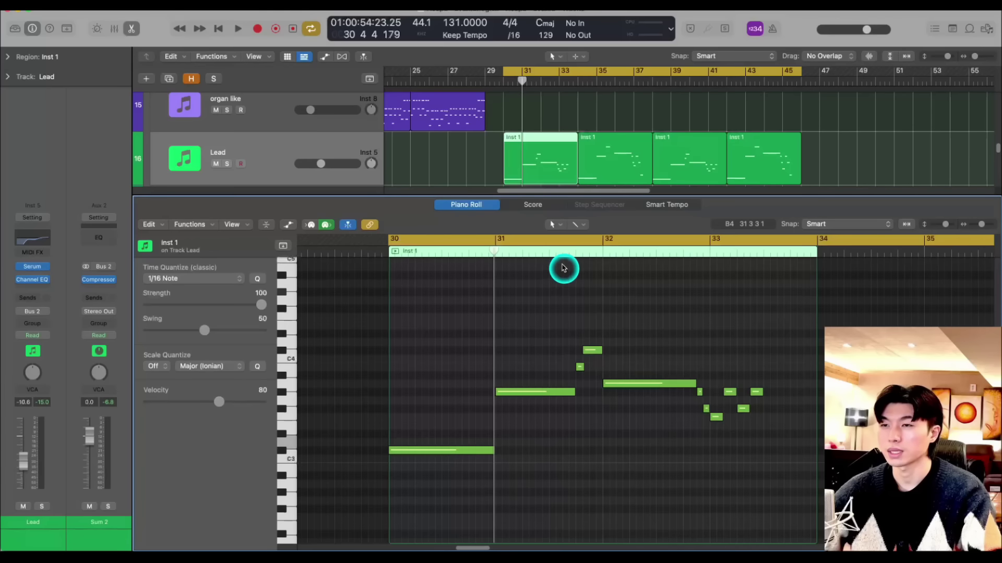
left_click(606, 162, "shift")
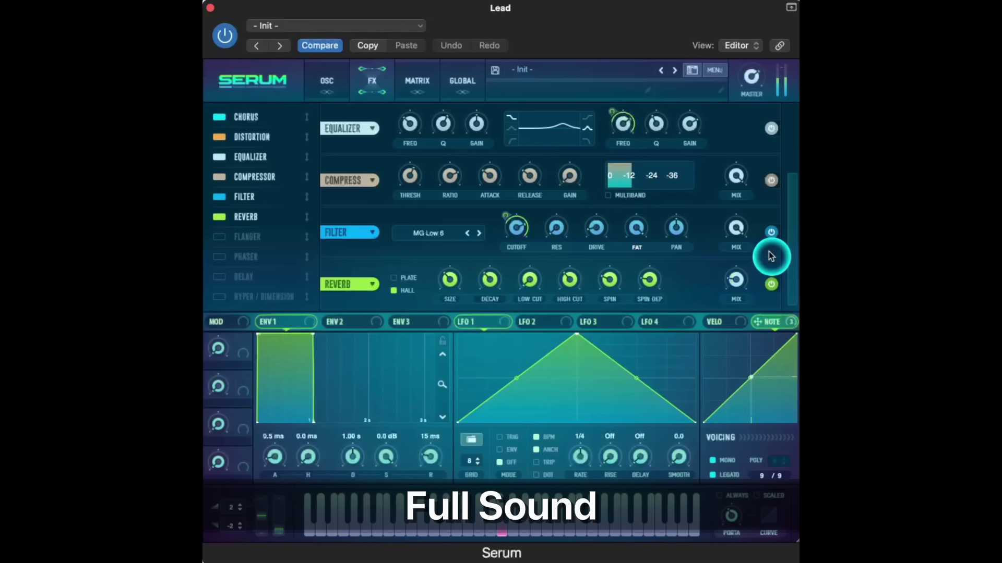
- In the Lead's Serum effects, switch off the reverb, bypass the Note# modulator on the filter cutoff, and switch off the filter
left_click(771, 284)
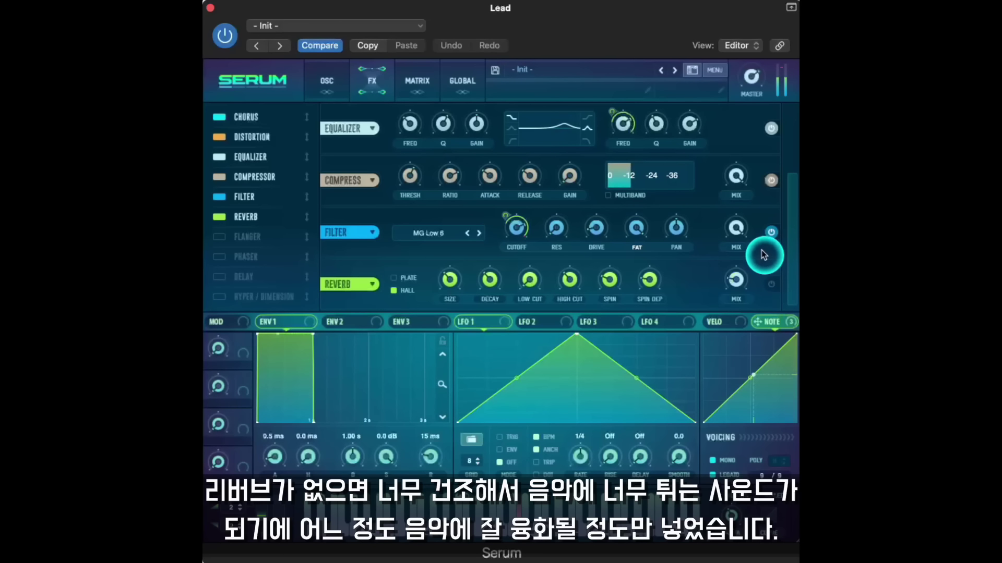
right_click(518, 227)
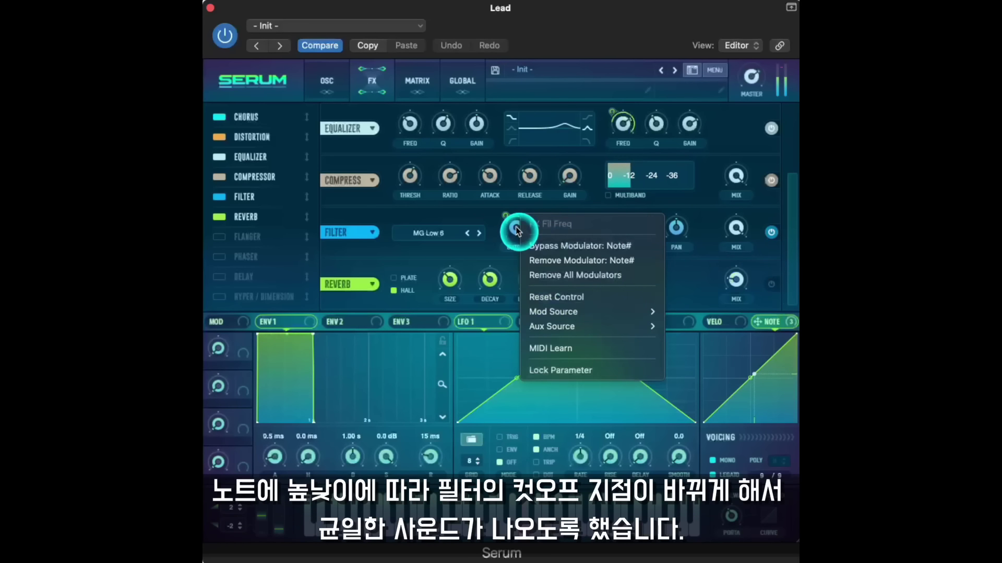
left_click(593, 251)
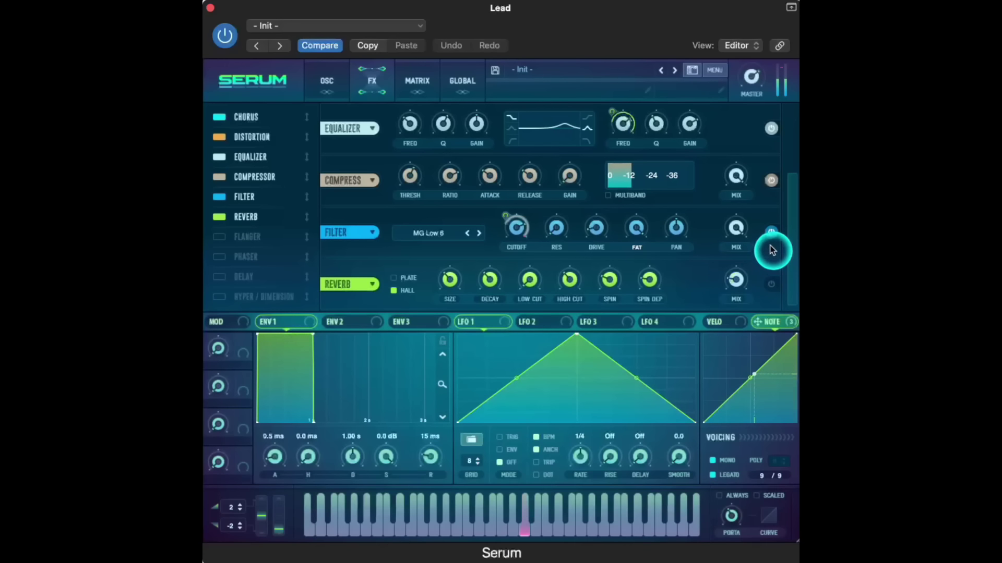
left_click(771, 233)
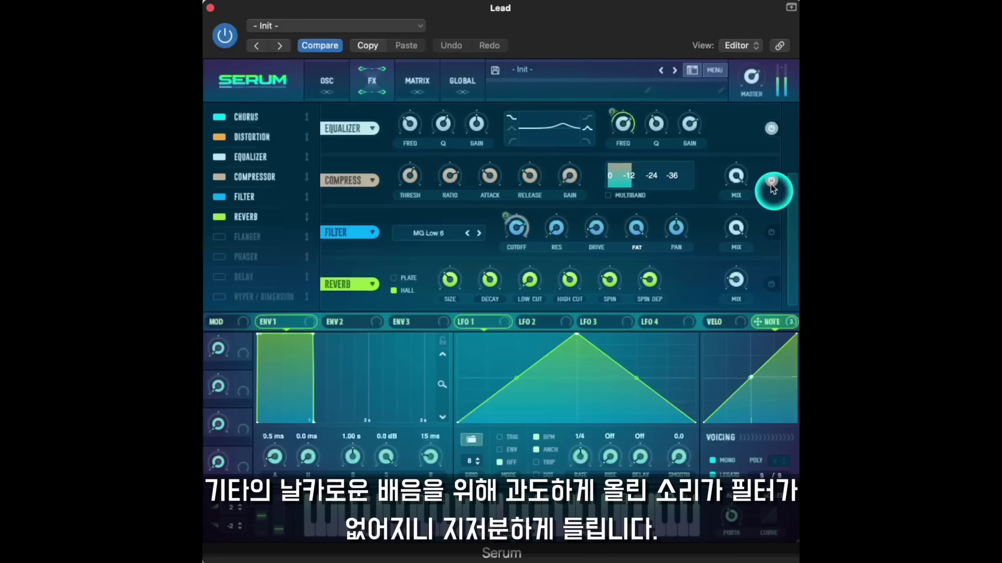
- Switch off the Lead's compressor, bypass the Note# modulator on the equalizer's high frequency, and switch off the equalizer
left_click(771, 180)
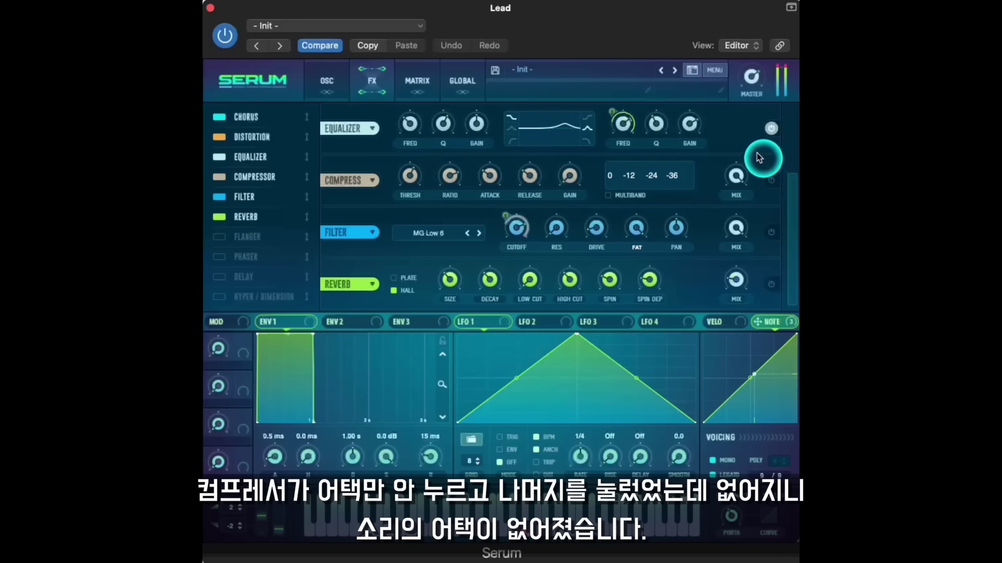
right_click(618, 123)
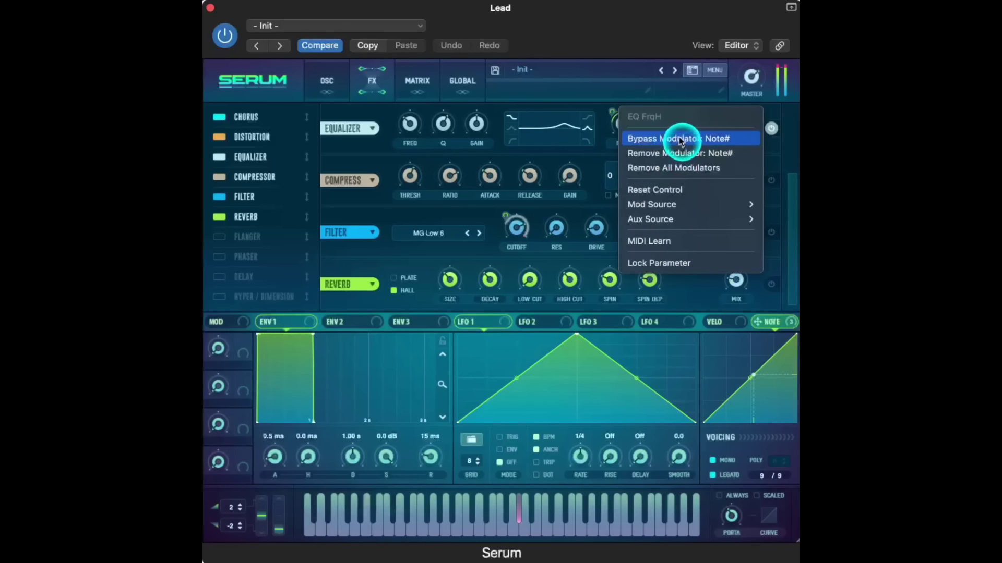
left_click(680, 137)
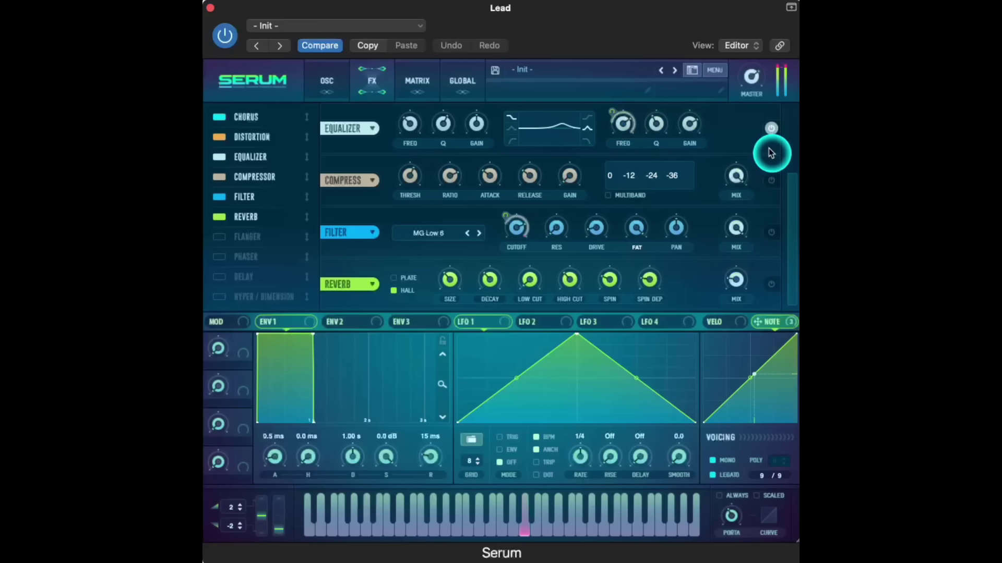
left_click(772, 129)
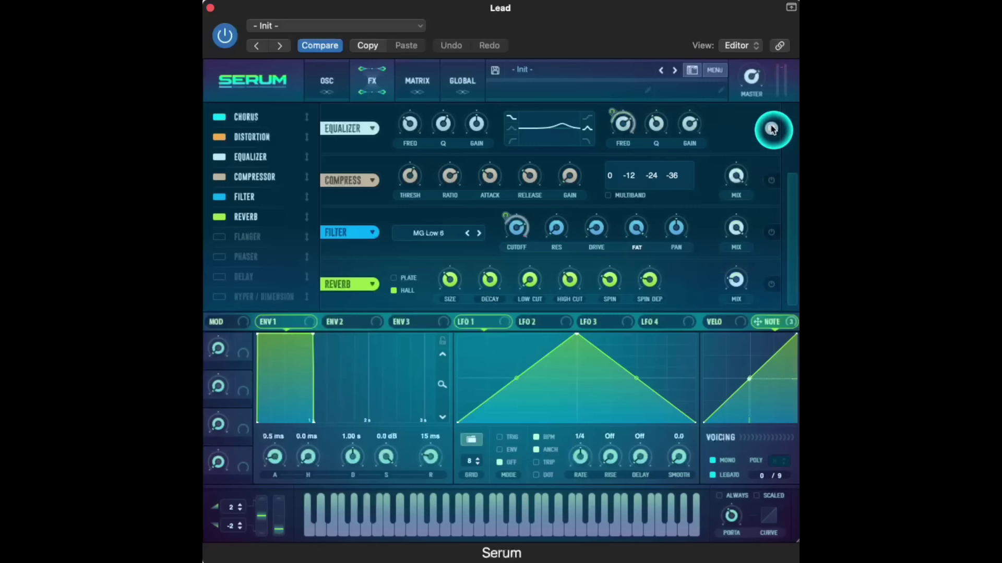
- Bypass the Note# modulator on the distortion frequency and switch off the Lead's distortion and chorus effects
scroll(779, 181, "up", 3)
left_click(772, 180)
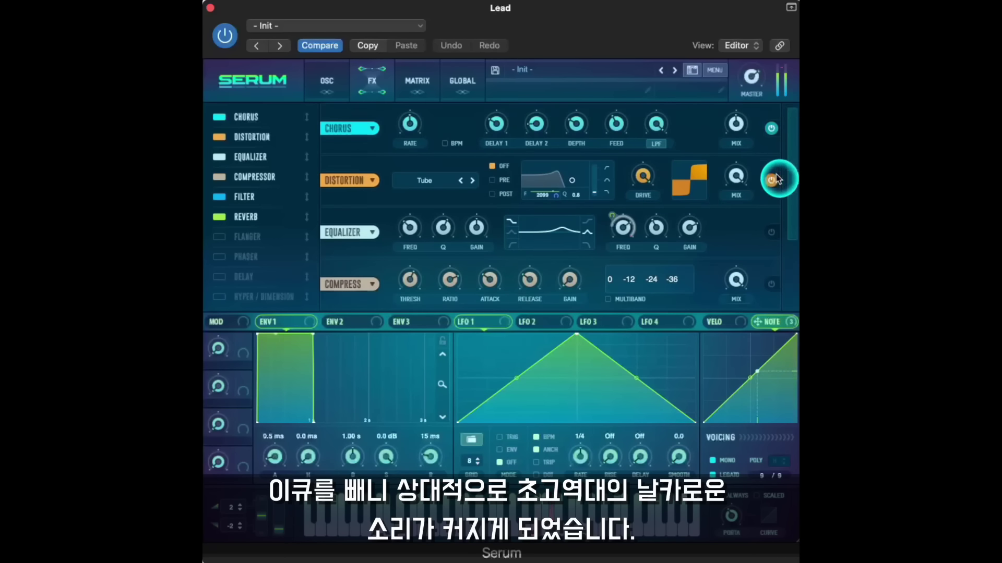
right_click(543, 196)
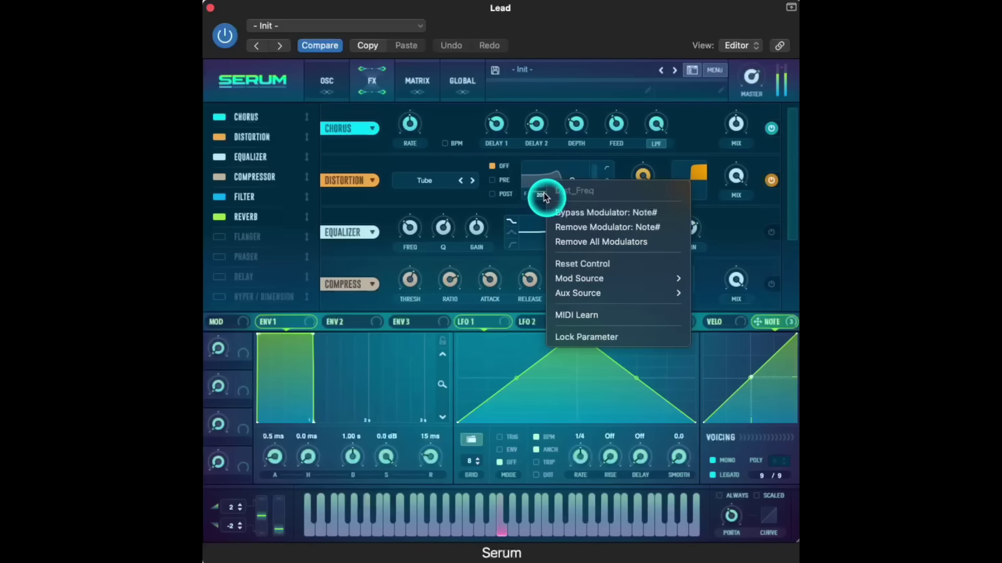
left_click(607, 212)
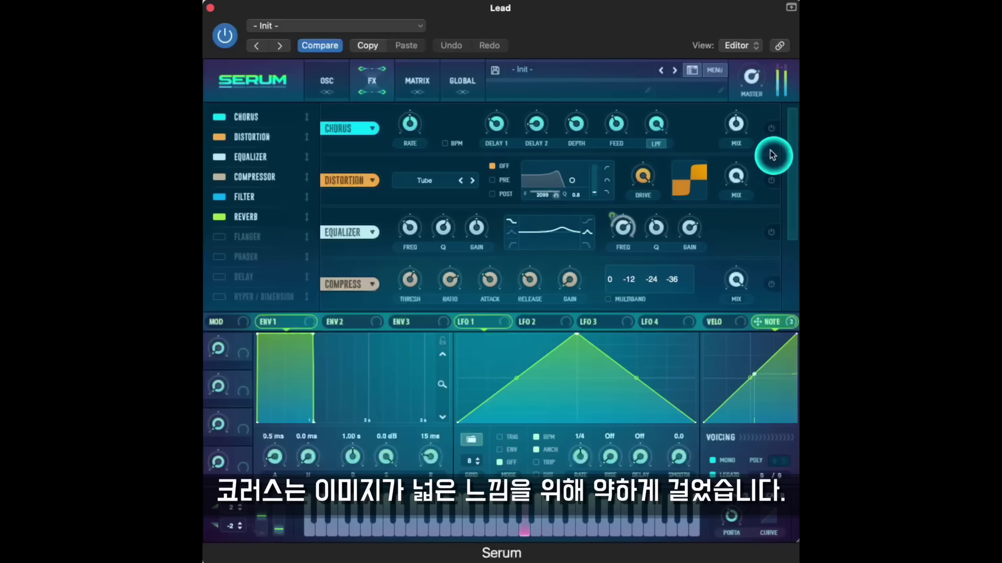
- Switch off the Cmb + filter and the sub oscillator in the Lead's Serum oscillator section
left_click(329, 84)
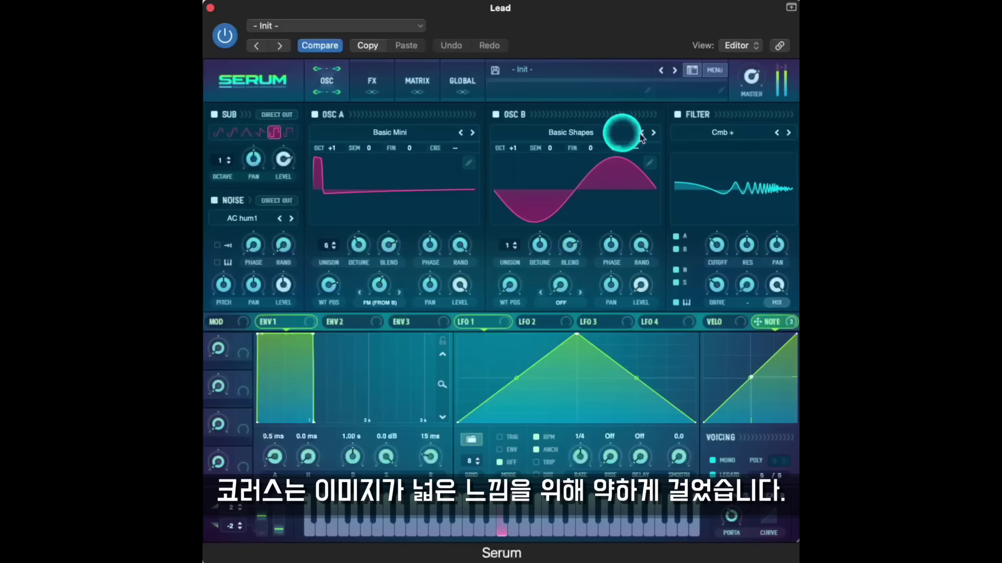
left_click(679, 114)
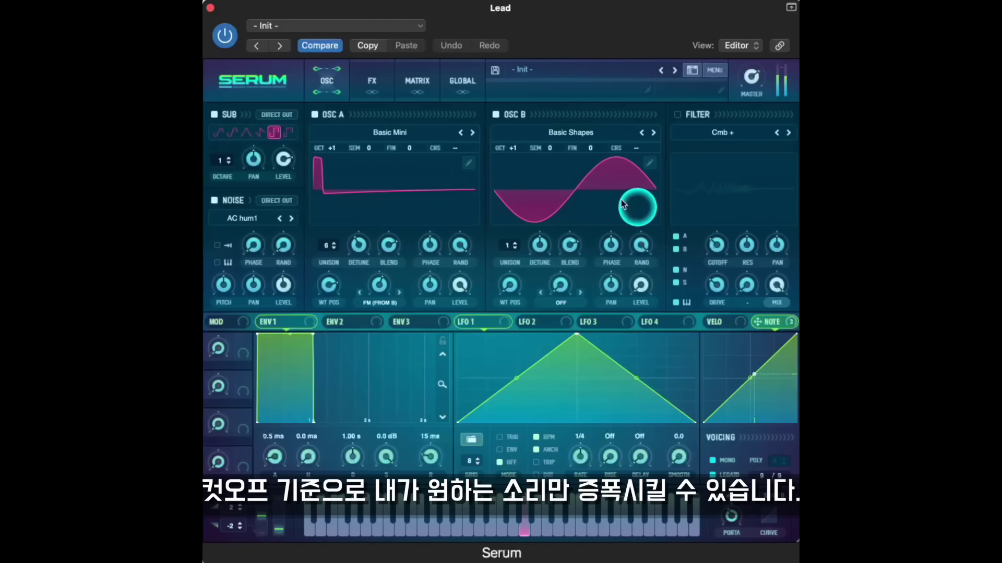
left_click(223, 119)
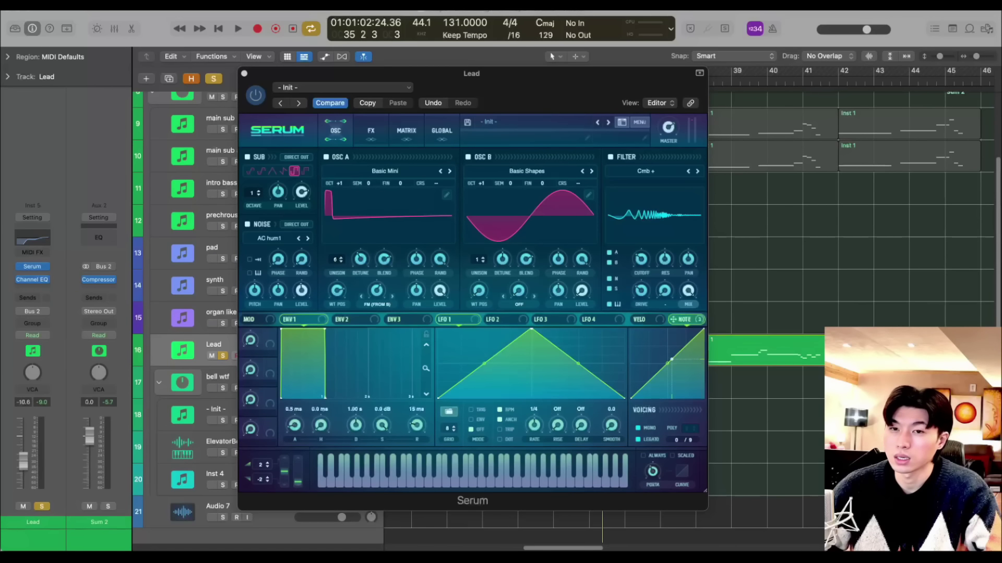
- Examine the Lead's Note modulation curve and its Serum effects rack from the reverb up to the chorus
left_click(642, 332)
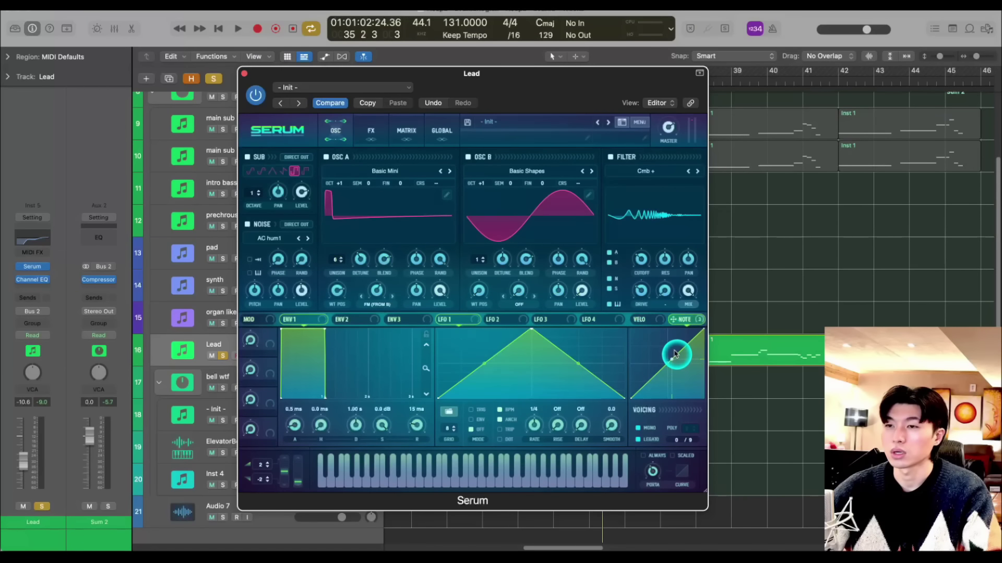
left_click(385, 144)
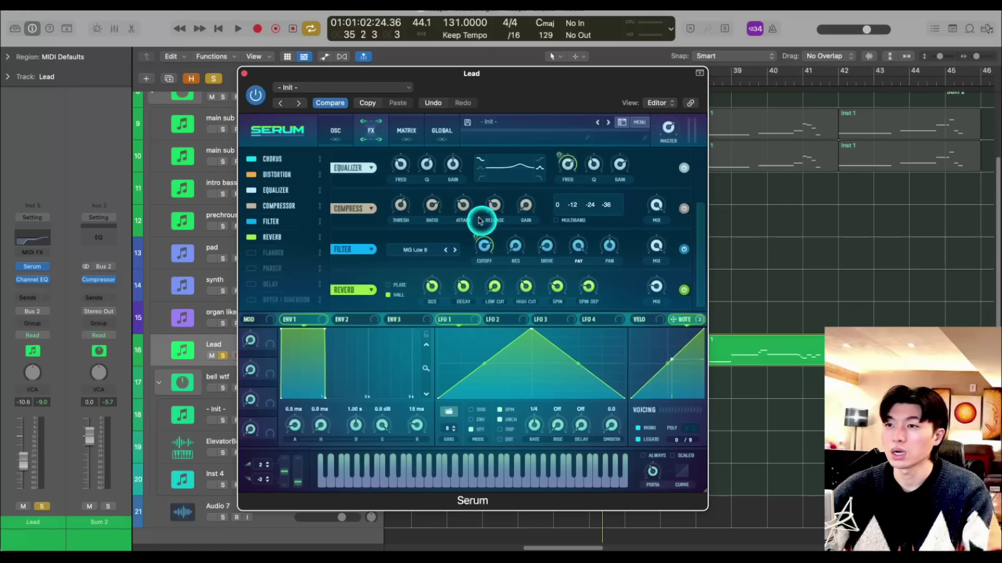
left_click_drag(699, 248, 700, 183)
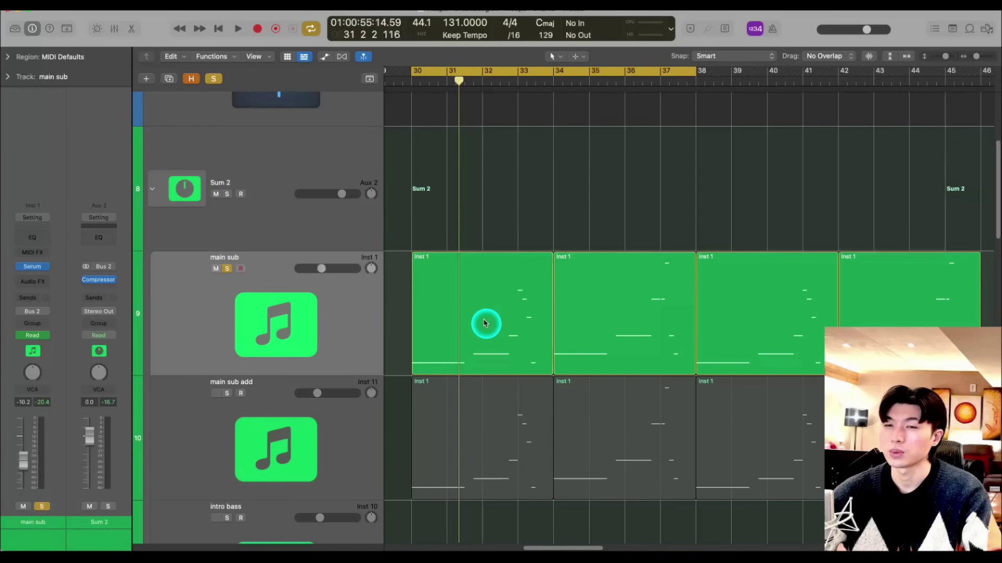
- Open the first main sub region and the track's Serum effects, and switch off the Tube distortion
double_click(484, 323)
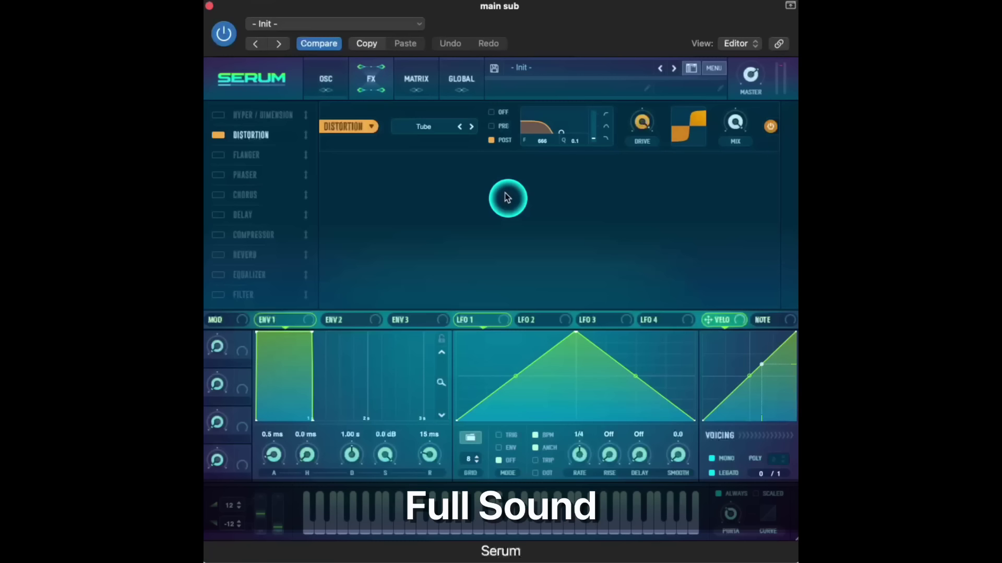
left_click(360, 99)
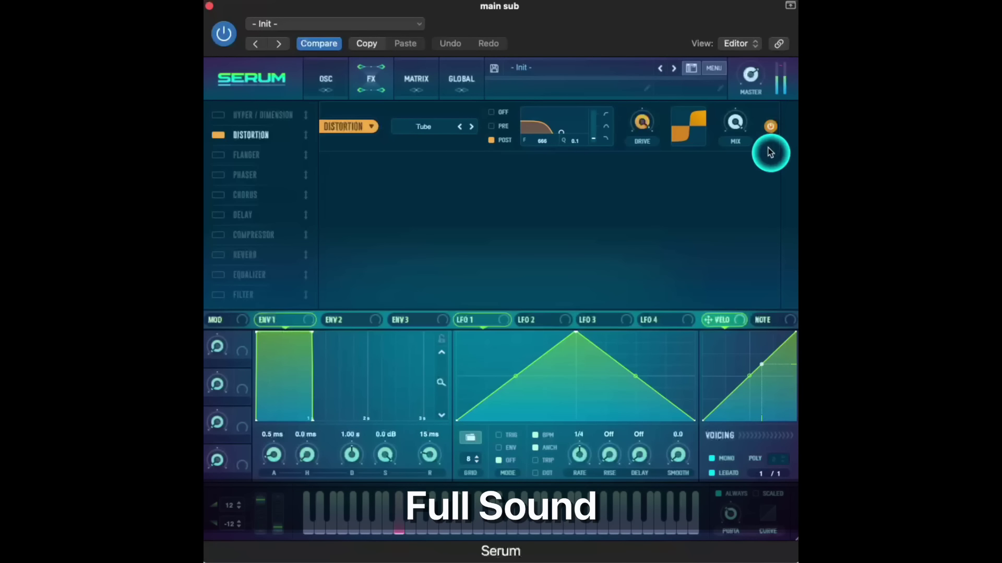
left_click(770, 126)
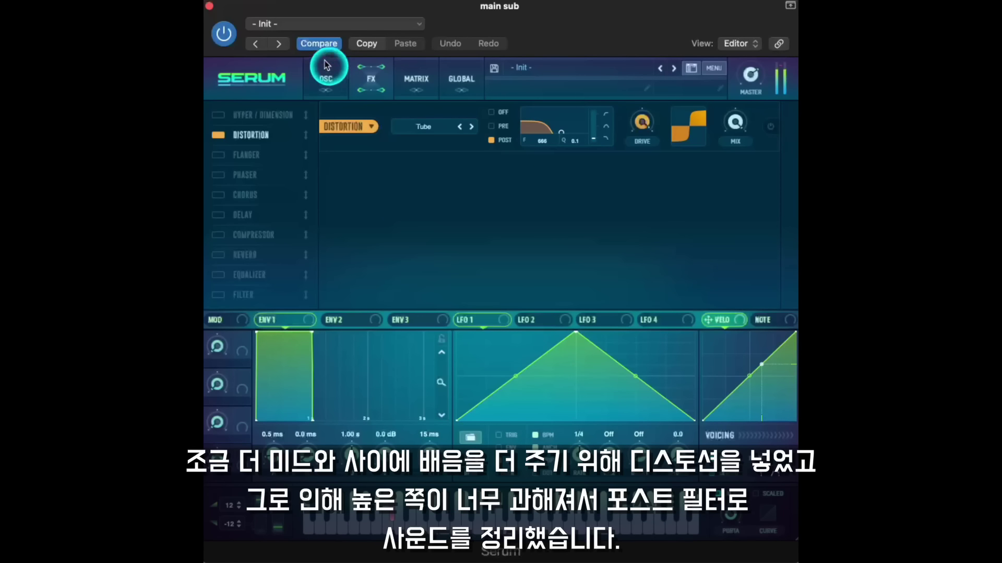
- Switch off the MG Low 12 filter on main sub's Serum and turn the portamento down
left_click(324, 78)
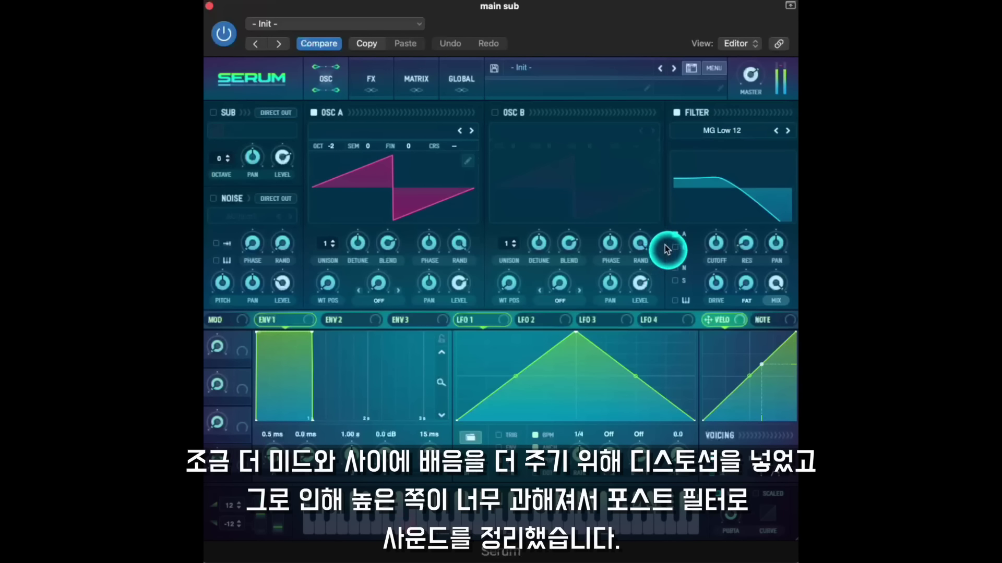
left_click(675, 113)
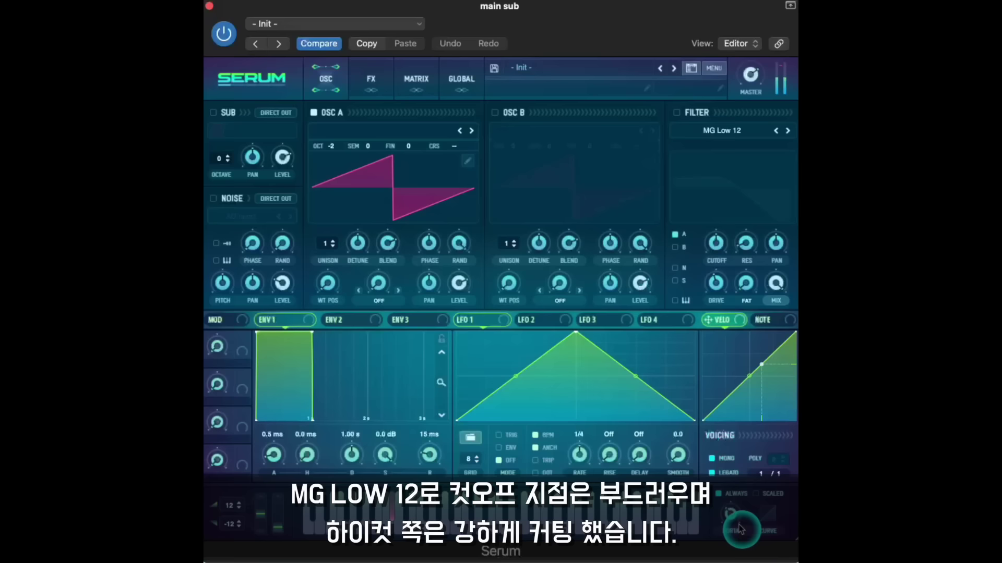
left_click_drag(727, 516, 729, 561)
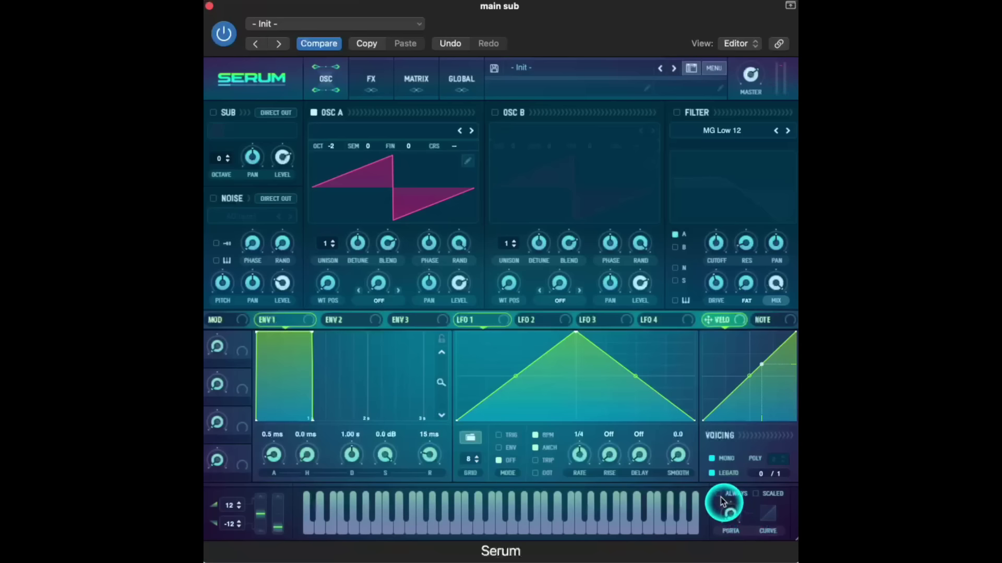
- Reset main sub's portamento in Serum and raise oscillator A's octave to 0
double_click(720, 524)
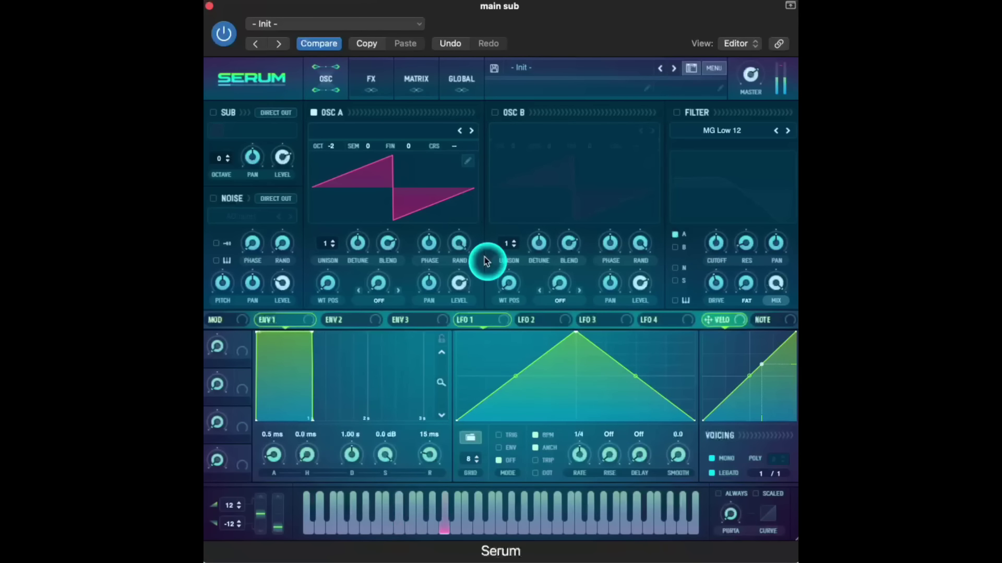
left_click_drag(334, 146, 343, 122)
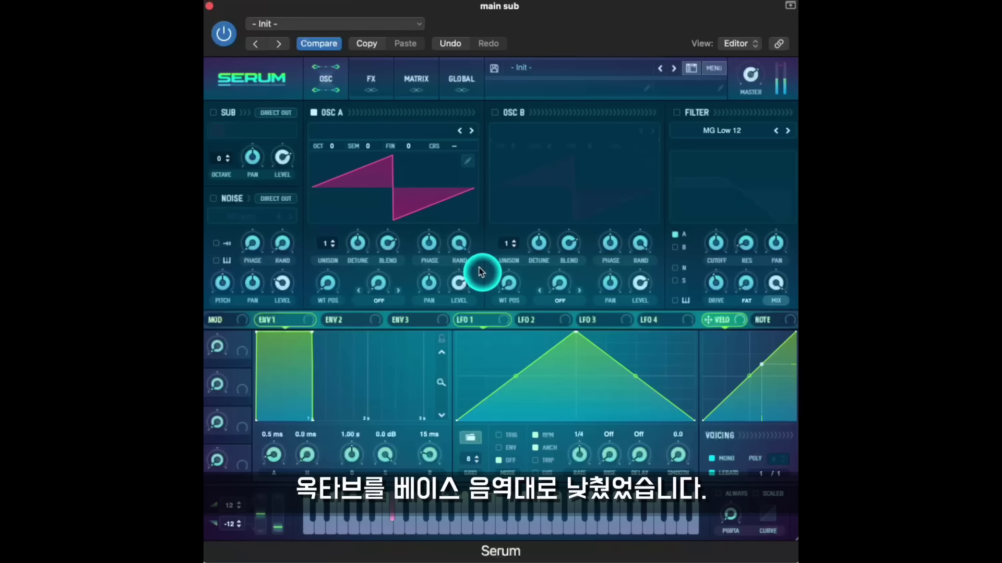
left_click_drag(222, 536, 239, 500)
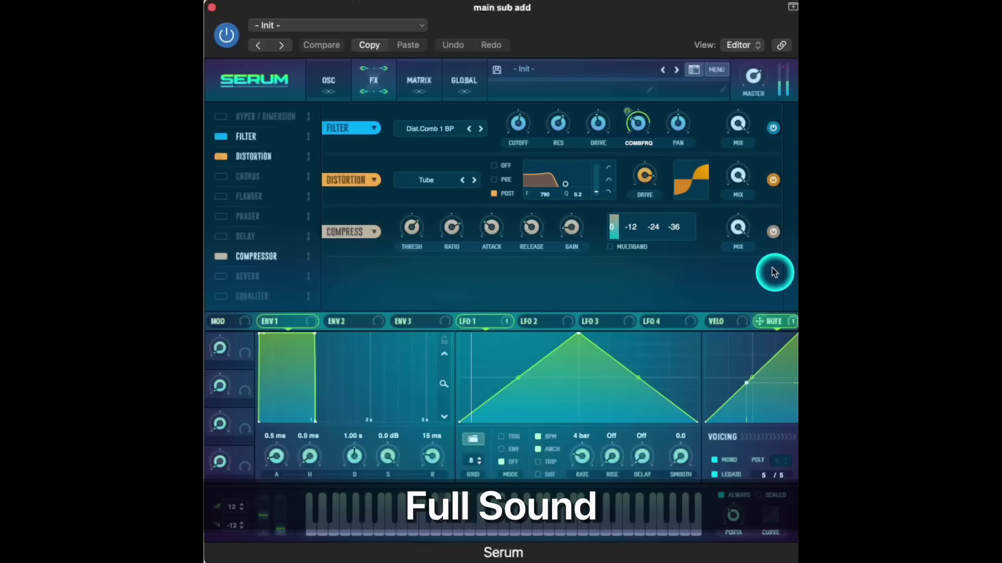
- Switch off the compressor and the Tube distortion in main sub add's Serum effects rack
left_click(772, 231)
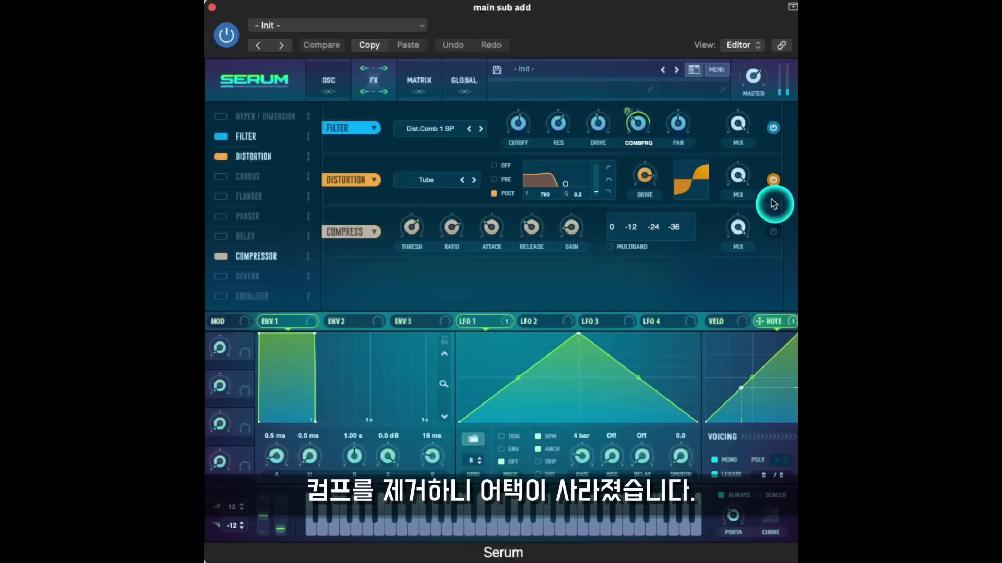
left_click(773, 180)
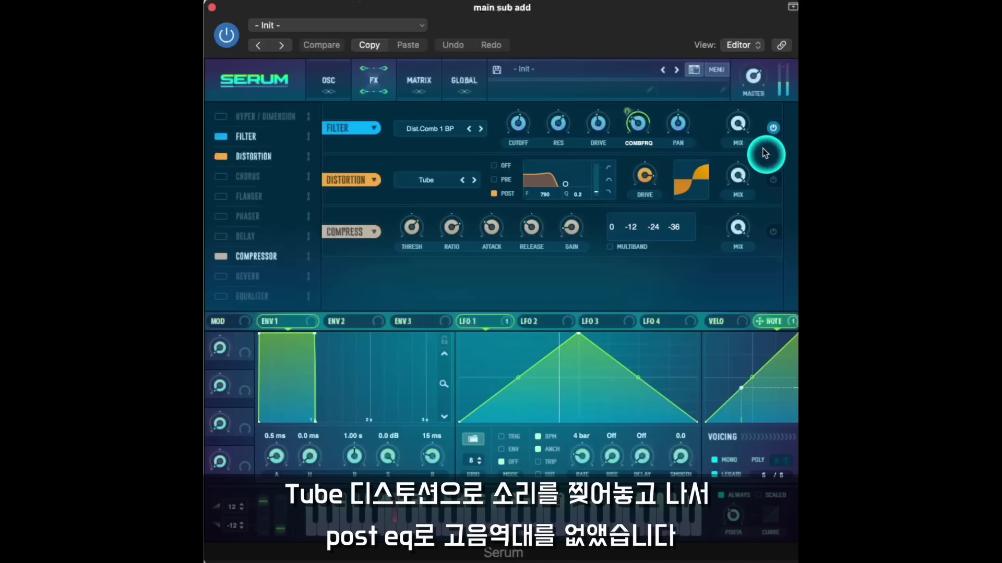
- Bypass the Note# modulator on the effects filter's comb frequency and switch off that Dist.Comb 1 BP filter
right_click(772, 323)
left_click_drag(795, 342, 633, 126)
right_click(634, 125)
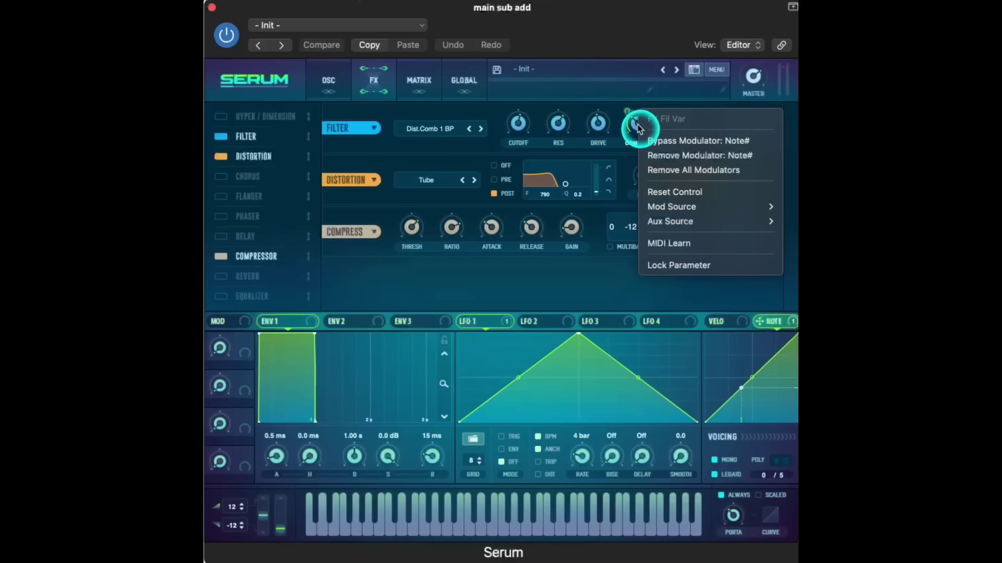
left_click(658, 147)
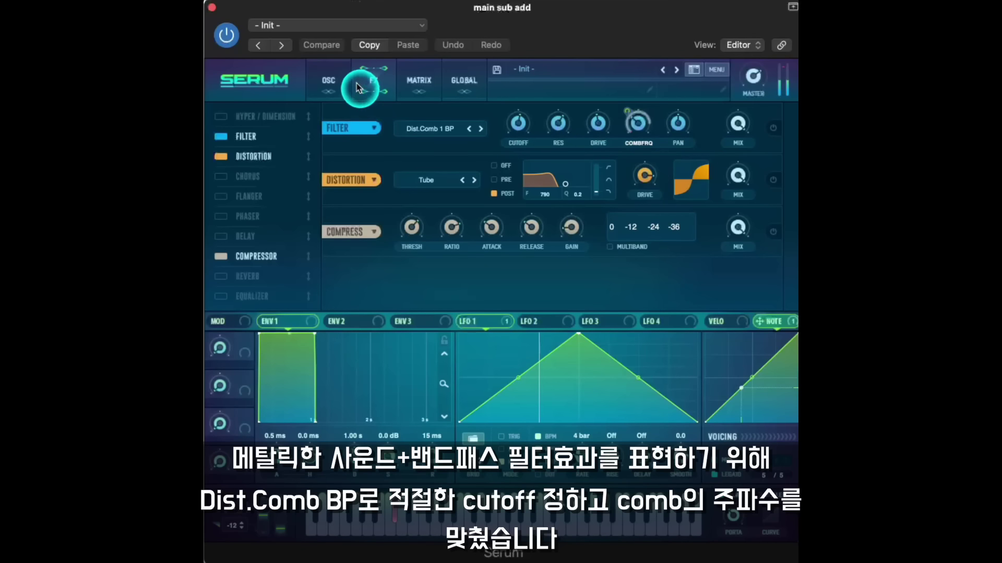
- Take oscillator A out of the MG Low 12 filter and bypass the LFO 1 modulator on its unison detune
left_click(330, 84)
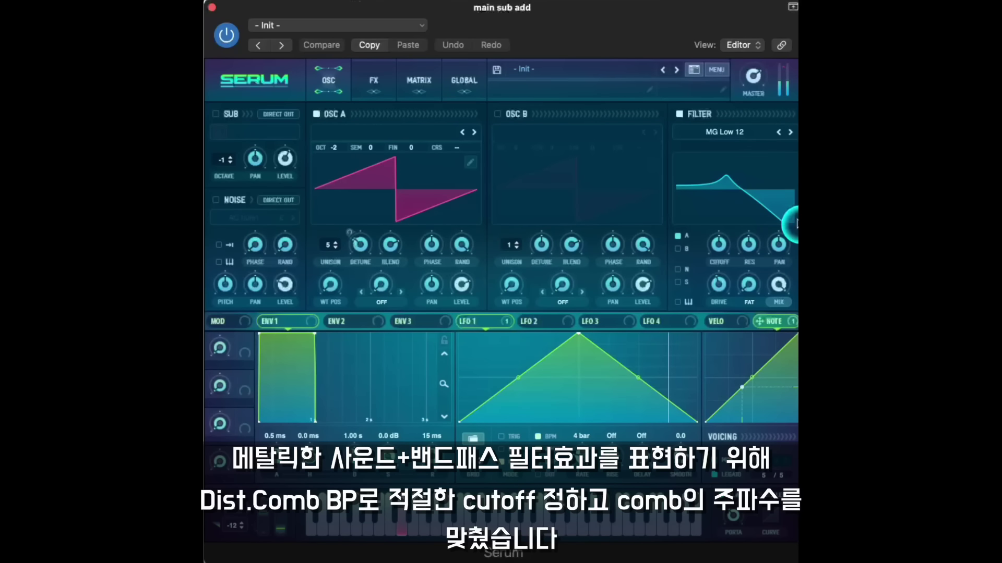
left_click(680, 238)
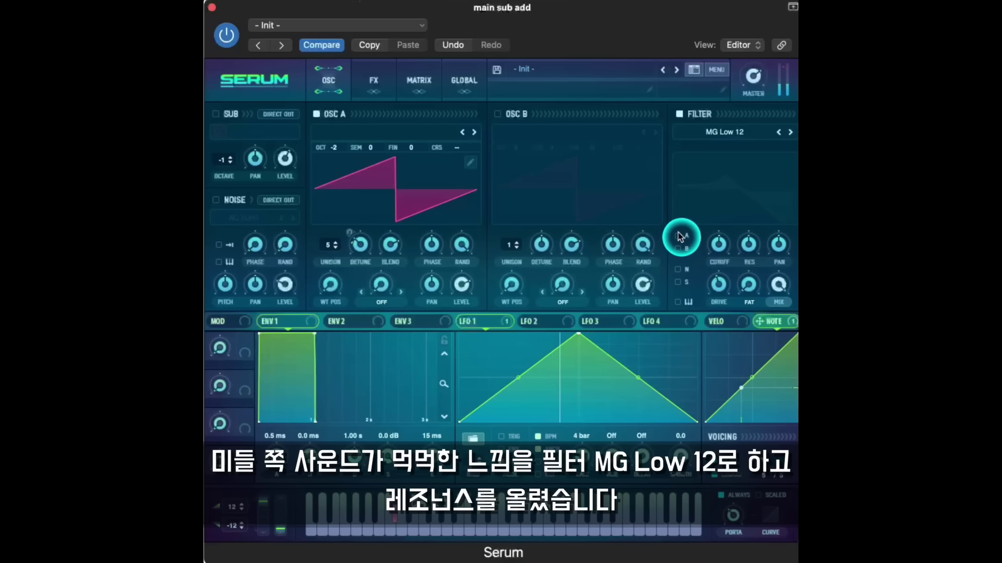
left_click_drag(472, 321, 369, 254)
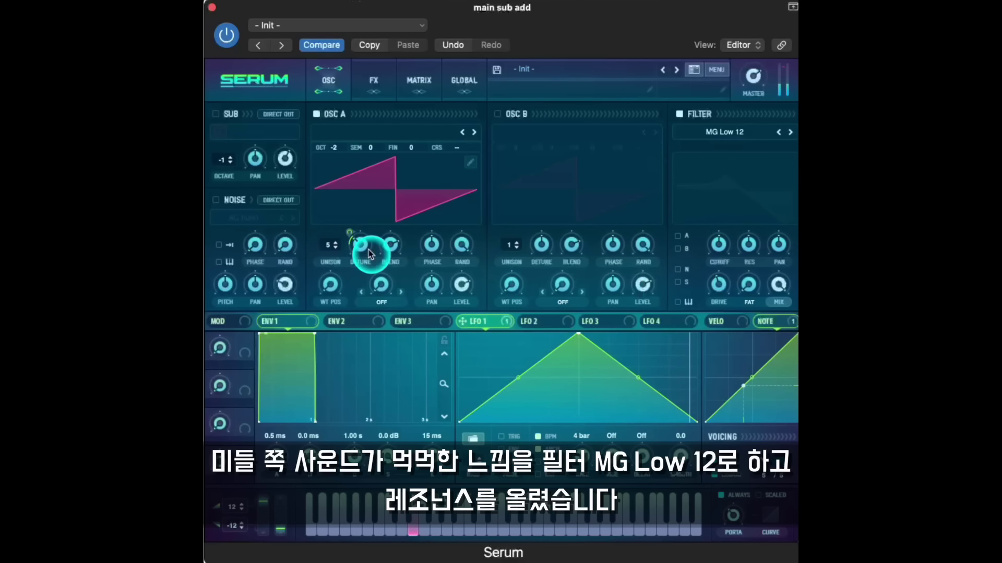
right_click(368, 254)
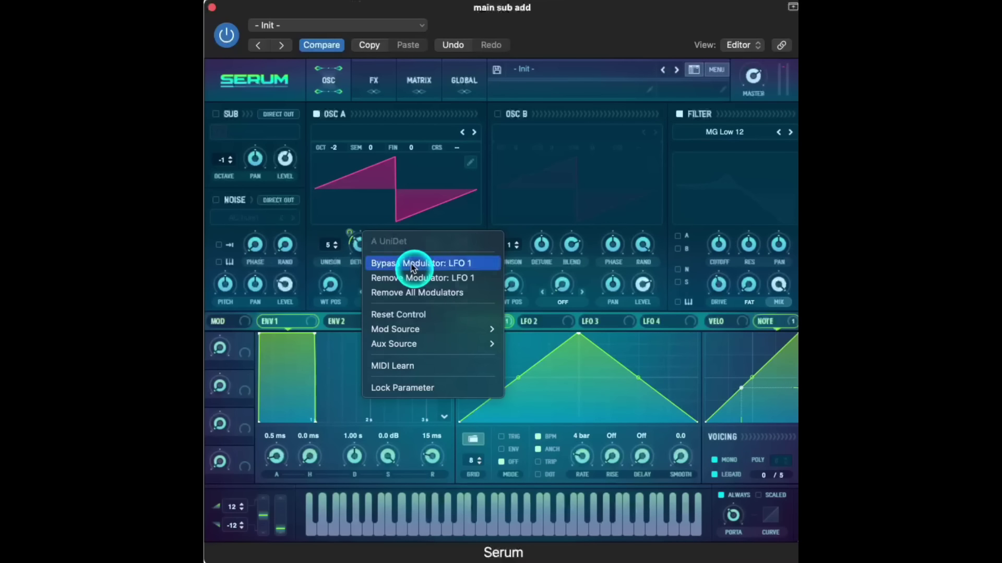
left_click(413, 267)
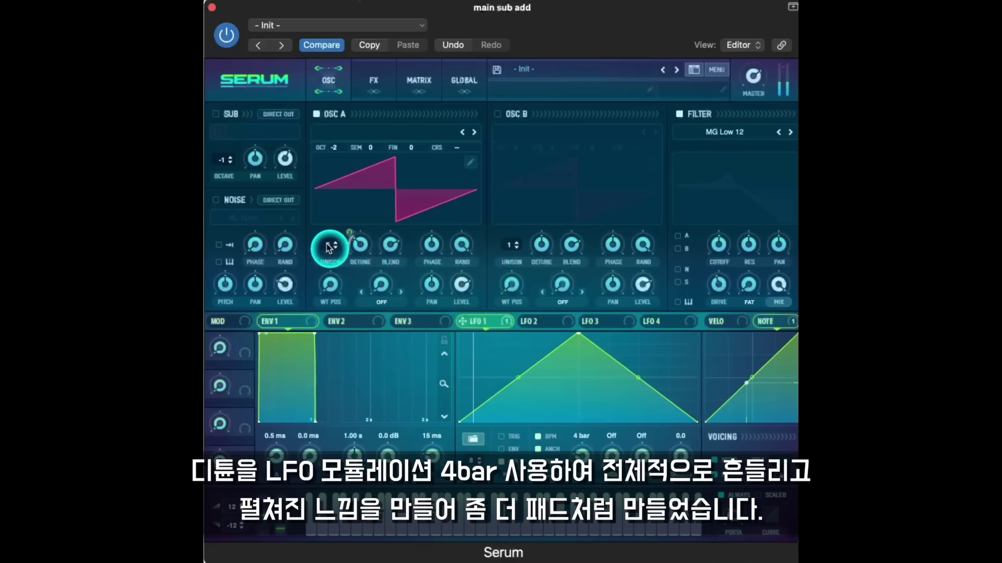
- Reduce oscillator A's unison to 1 voice on main sub add and raise its octave
left_click_drag(329, 243, 330, 401)
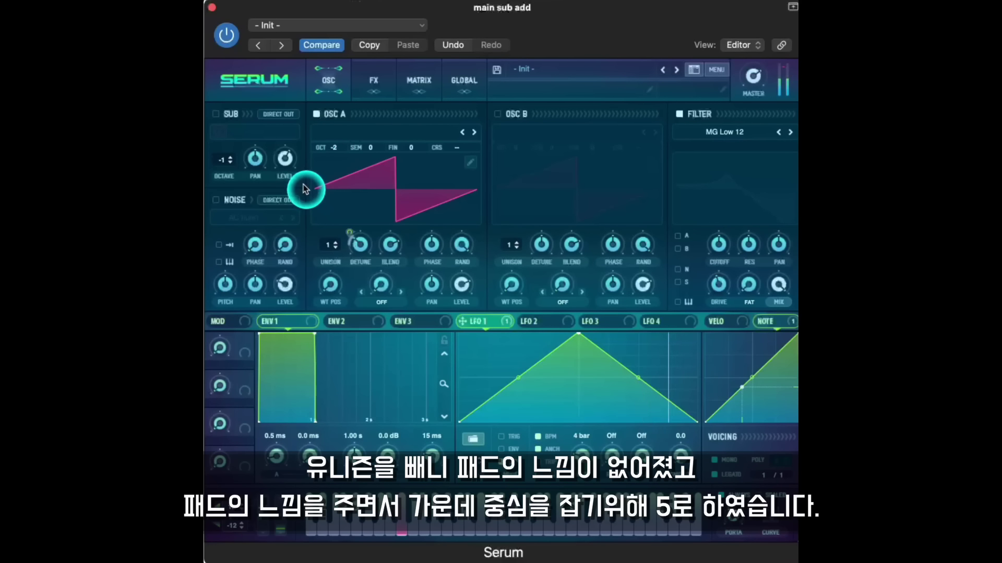
left_click_drag(336, 141, 341, 123)
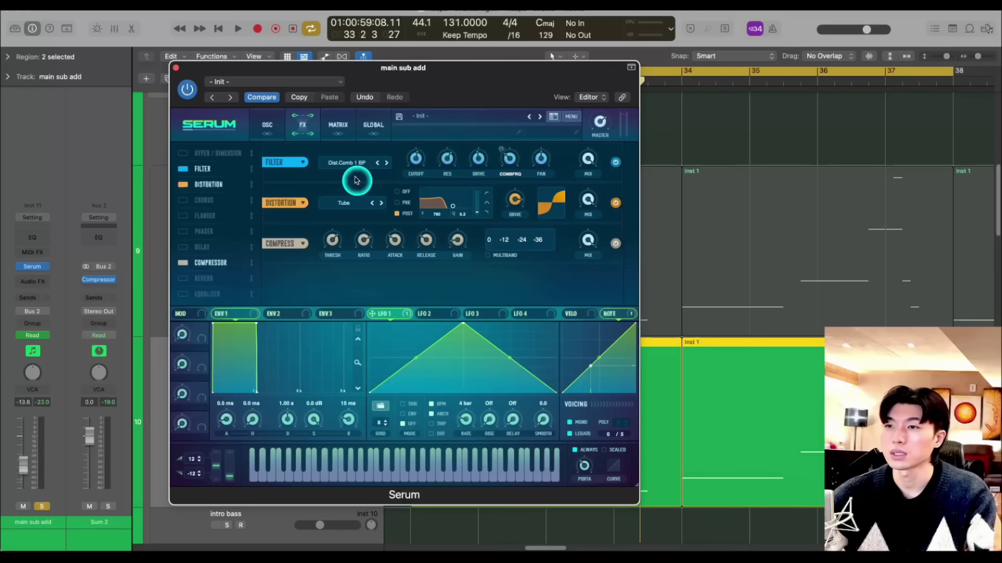
- Examine main sub add's Serum oscillator section, from the MG Low 12 filter curve to oscillator A's unison and detune settings
left_click(267, 124)
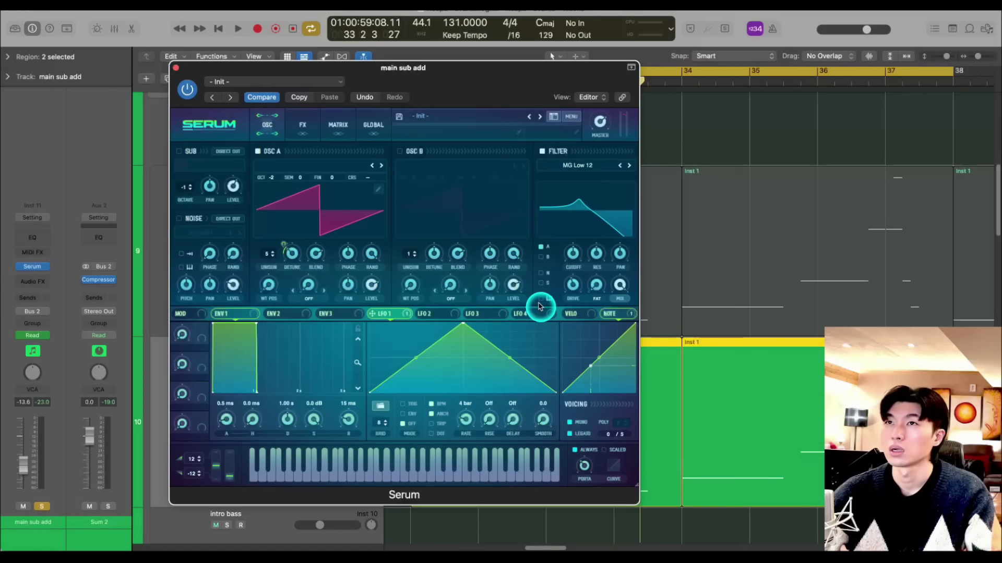
left_click_drag(607, 228, 579, 198)
left_click(286, 285)
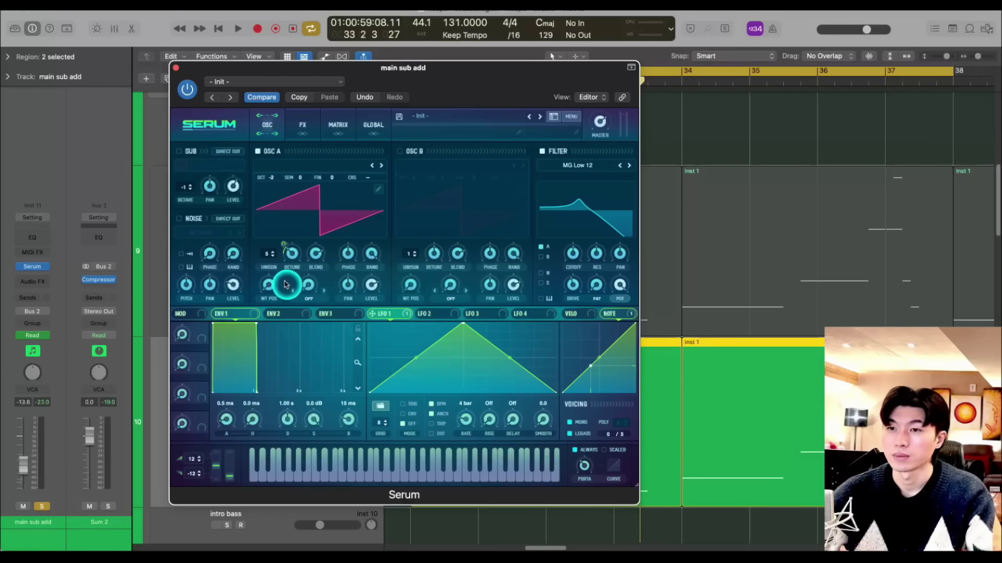
mouse_move(286, 285)
left_mouse_down()
mouse_move(264, 264)
mouse_move(285, 283)
left_mouse_up()
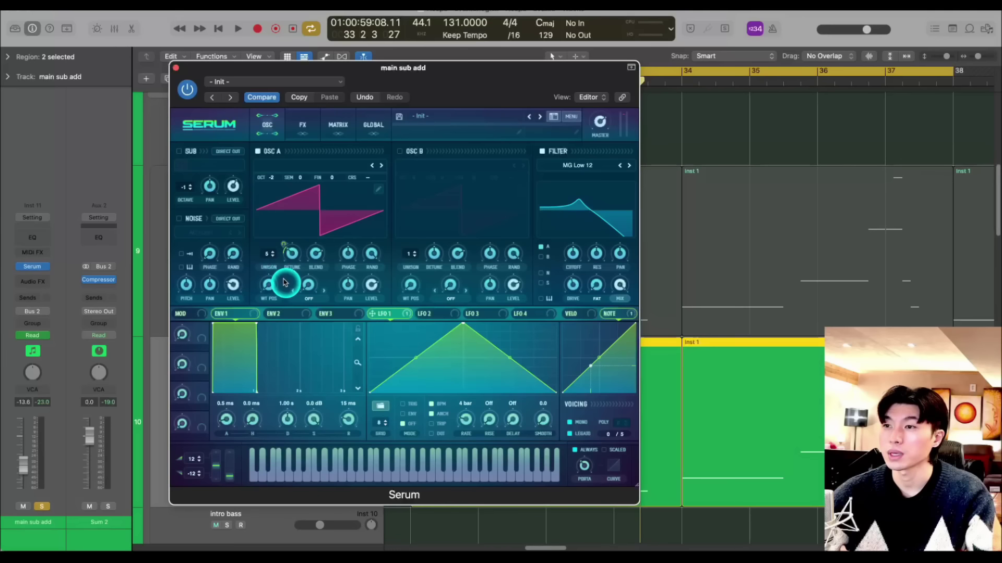